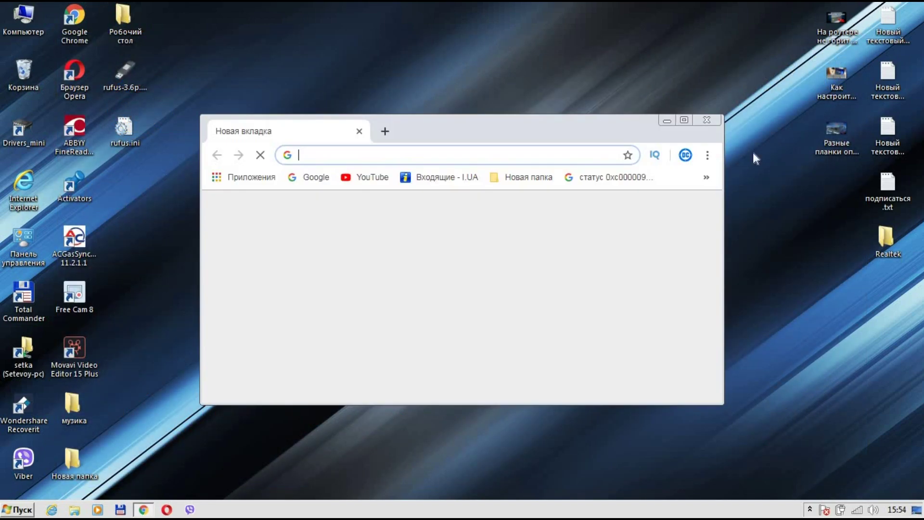
Step: Search Google for "руфус" in a maximized browser window and open the official Rufus website in Russian
{"action": "double_click", "coordinate": [573, 130]}
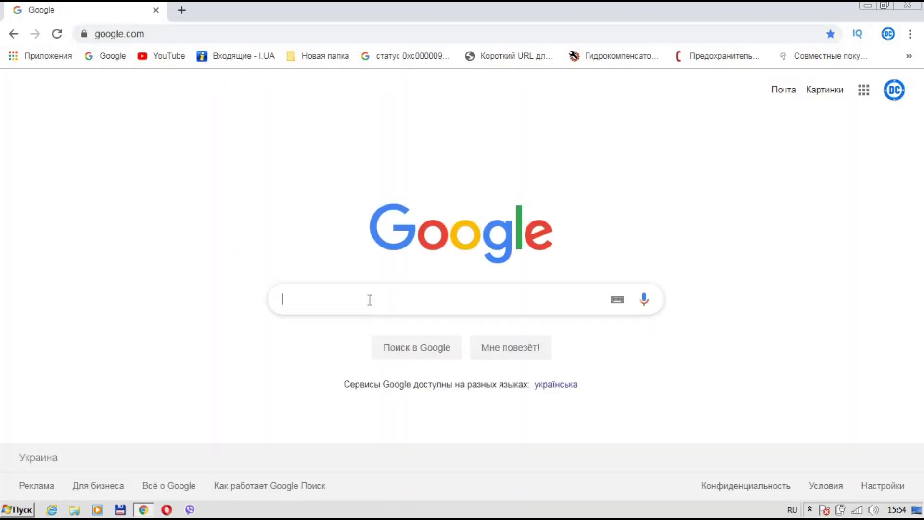
{"action": "left_click", "coordinate": [370, 299]}
{"action": "type", "text": "руфус"}
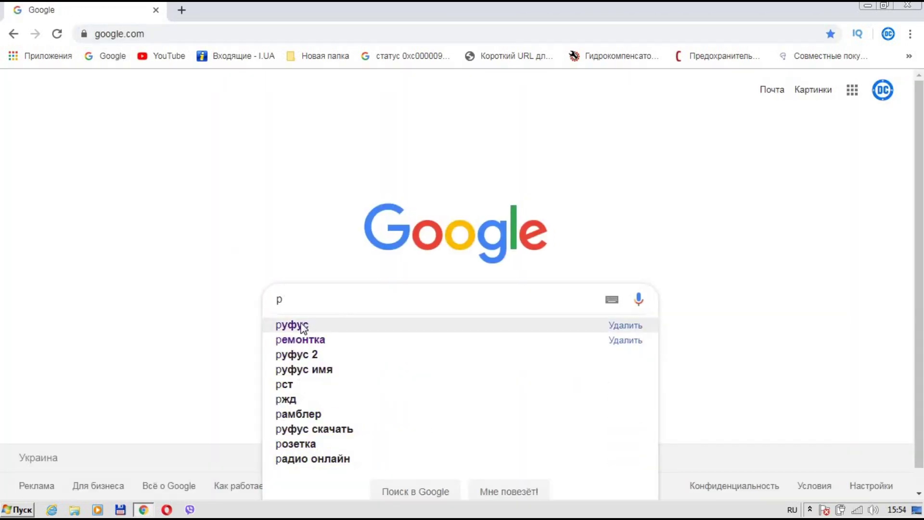
{"action": "left_click", "coordinate": [299, 326]}
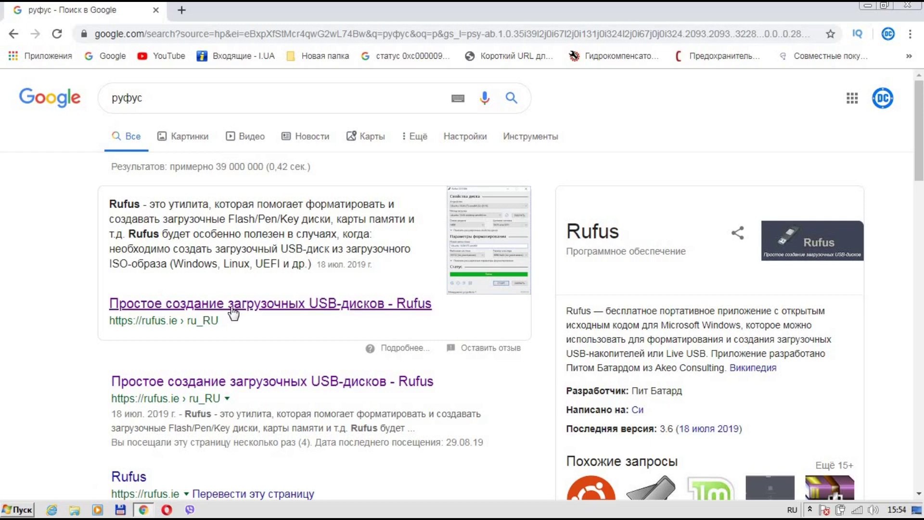
{"action": "left_click", "coordinate": [230, 307]}
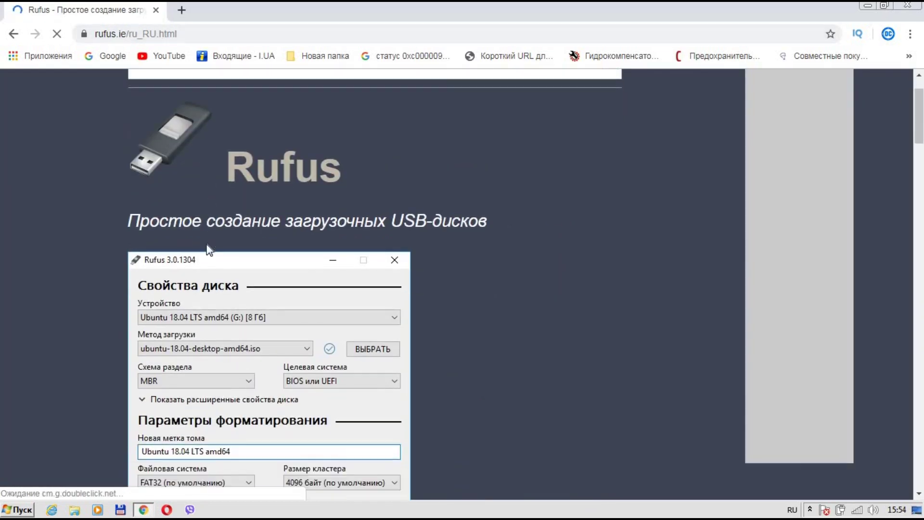
Step: Examine the Rufus versions offered in the site's download section, and close the browser
{"action": "scroll", "coordinate": [207, 244], "scroll_direction": "down", "scroll_amount": 3}
{"action": "scroll", "coordinate": [206, 244], "scroll_direction": "down", "scroll_amount": 8}
{"action": "scroll", "coordinate": [184, 256], "scroll_direction": "down", "scroll_amount": 6}
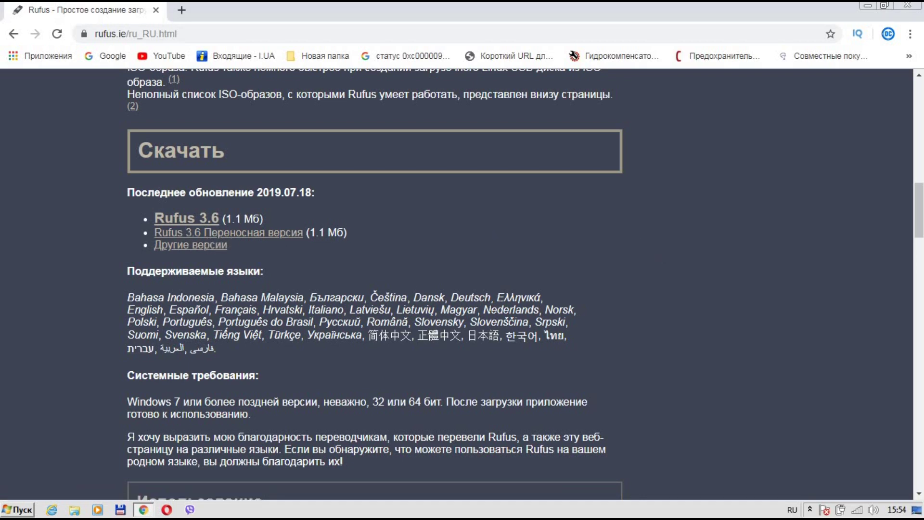
{"action": "left_click", "coordinate": [907, 5]}
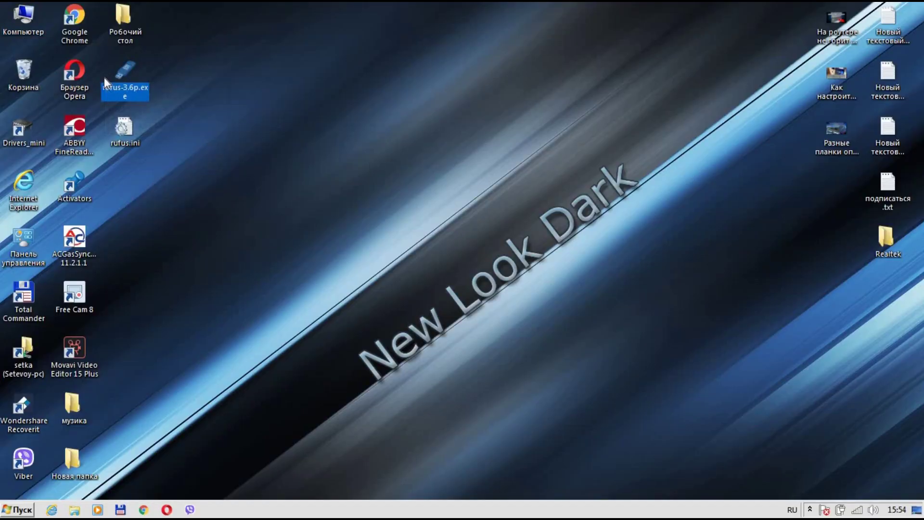
Step: Launch the portable Rufus 3.6 from the desktop and select the flash drive WIN 10 ENT X64 LTSC OVG (G:) as the device
{"action": "double_click", "coordinate": [128, 77]}
{"action": "left_click", "coordinate": [497, 324]}
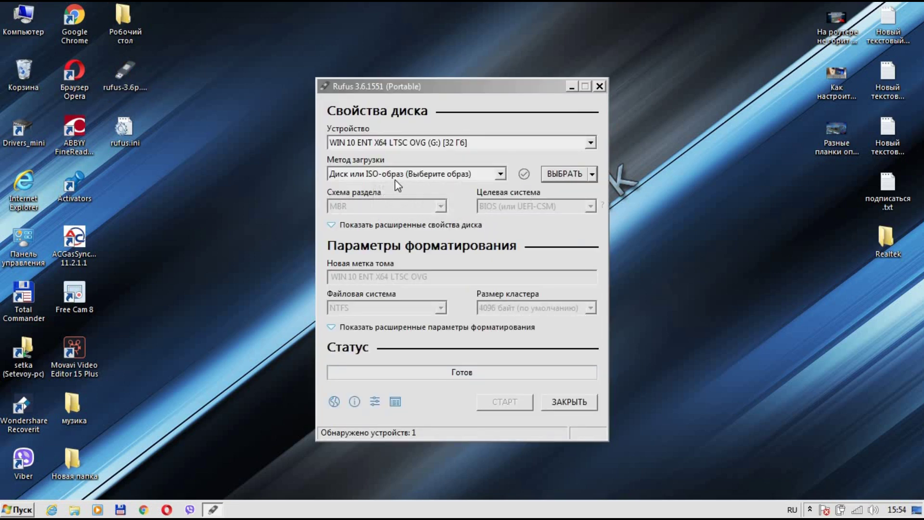
{"action": "double_click", "coordinate": [25, 18]}
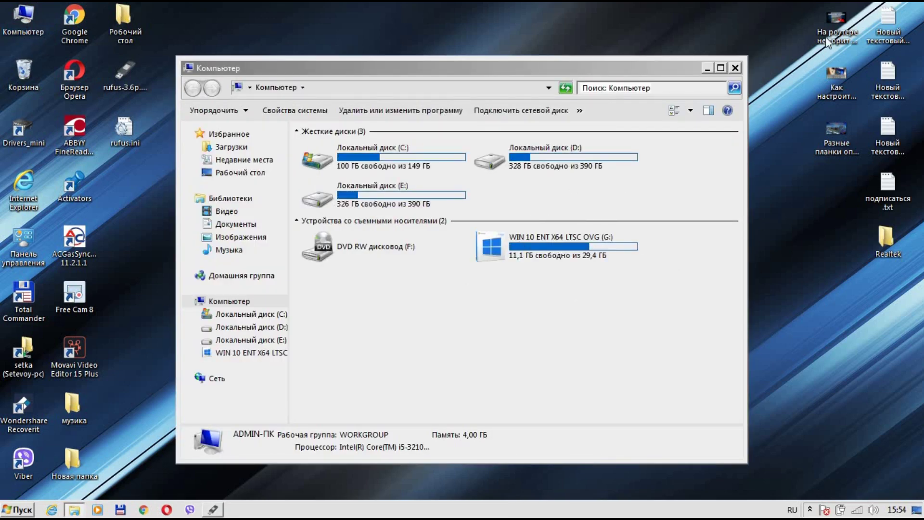
{"action": "left_click", "coordinate": [735, 68]}
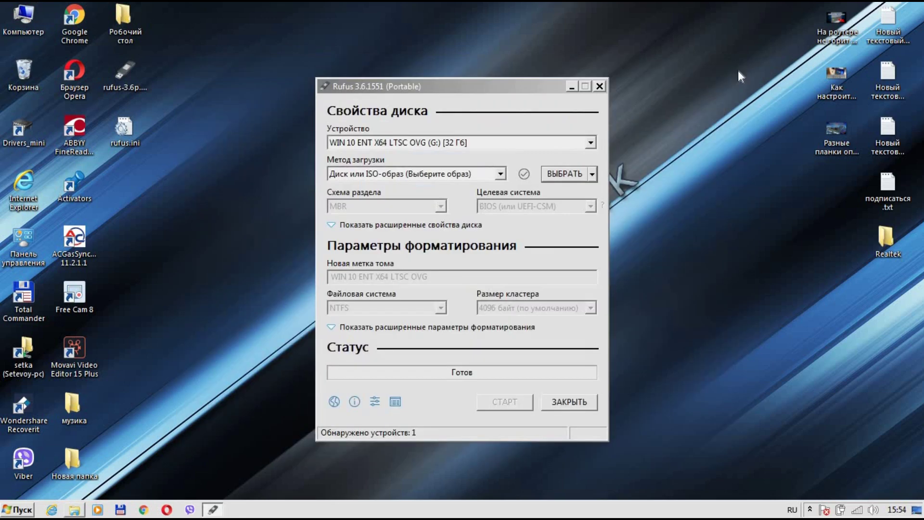
{"action": "left_click", "coordinate": [460, 144]}
{"action": "left_click", "coordinate": [471, 123]}
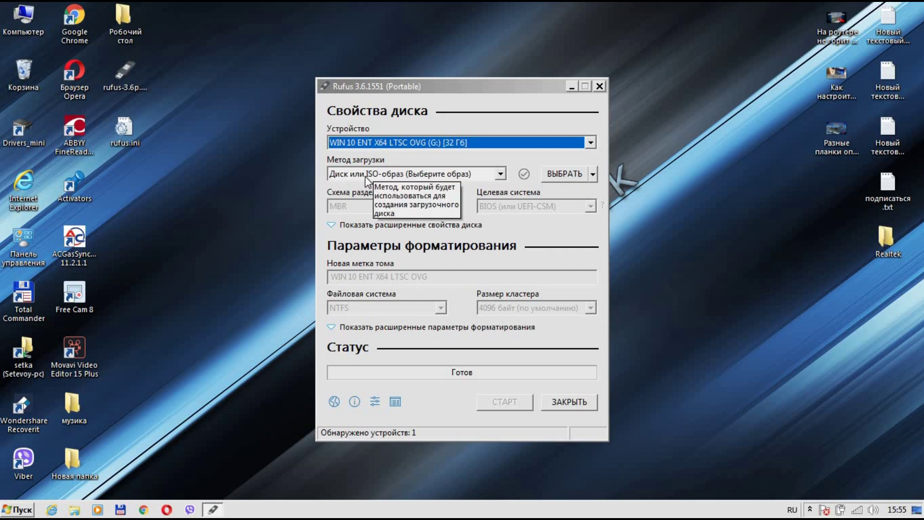
Step: Load Win10Pro_x86.iso from the Флешка 2\WINDOWS folder on drive E: as the boot image
{"action": "left_click", "coordinate": [591, 175]}
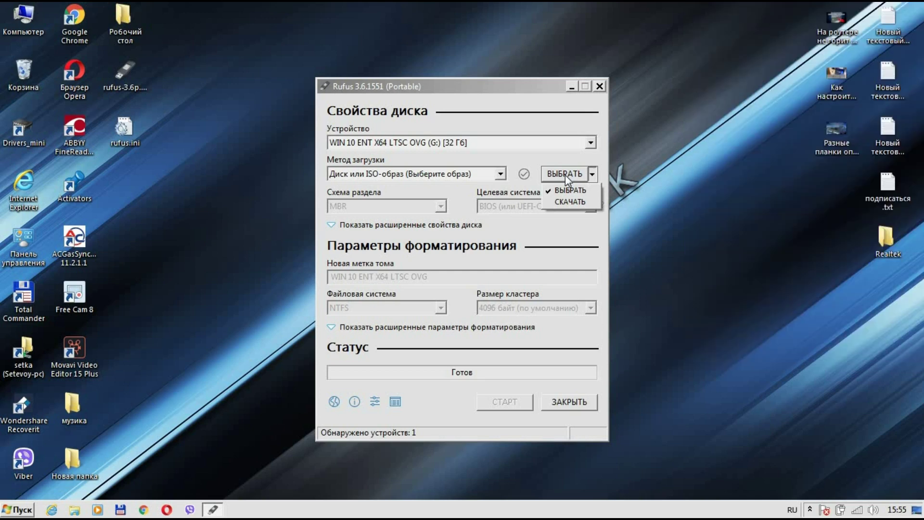
{"action": "left_click", "coordinate": [565, 175]}
{"action": "left_click", "coordinate": [565, 175]}
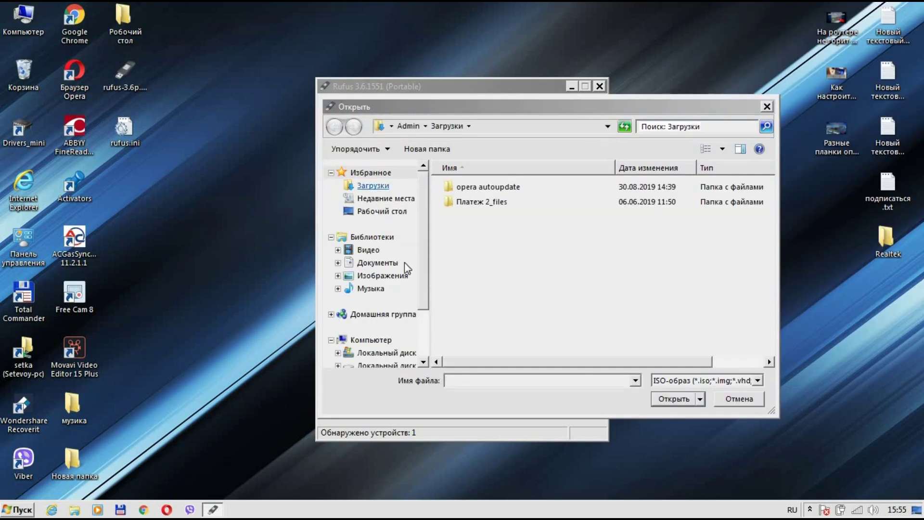
{"action": "scroll", "coordinate": [418, 337], "scroll_direction": "down", "scroll_amount": 2}
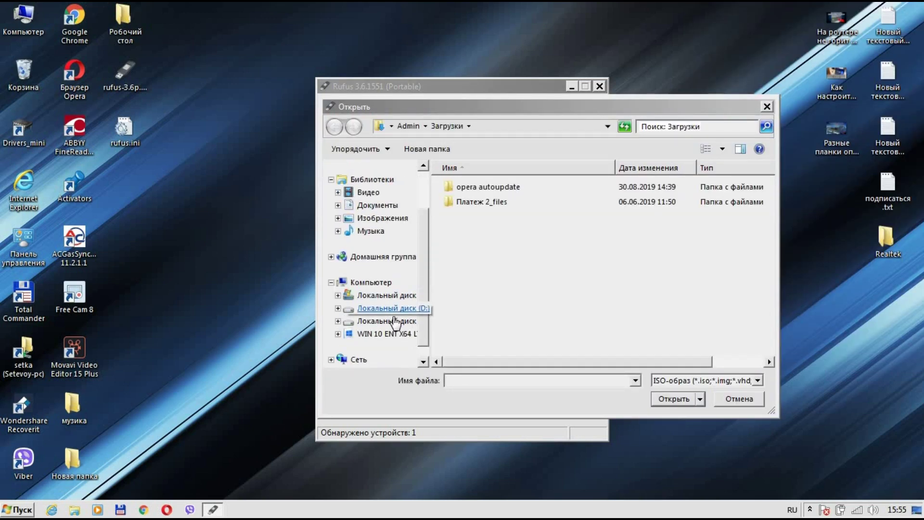
{"action": "left_click", "coordinate": [395, 320]}
{"action": "left_click", "coordinate": [540, 280]}
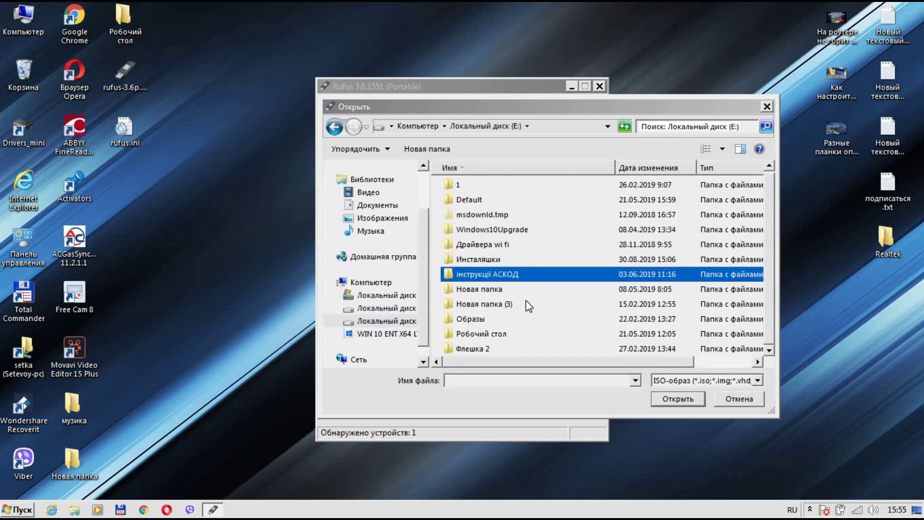
{"action": "double_click", "coordinate": [466, 344]}
{"action": "double_click", "coordinate": [475, 276]}
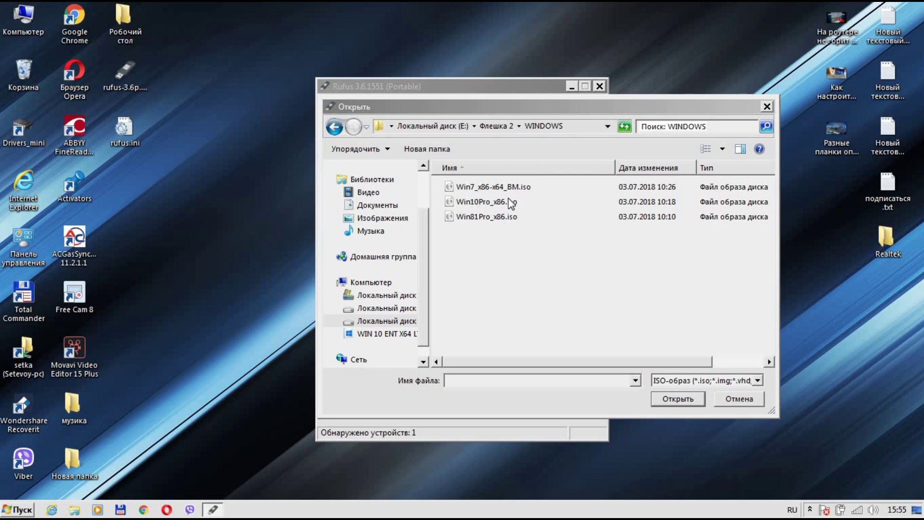
{"action": "double_click", "coordinate": [501, 202]}
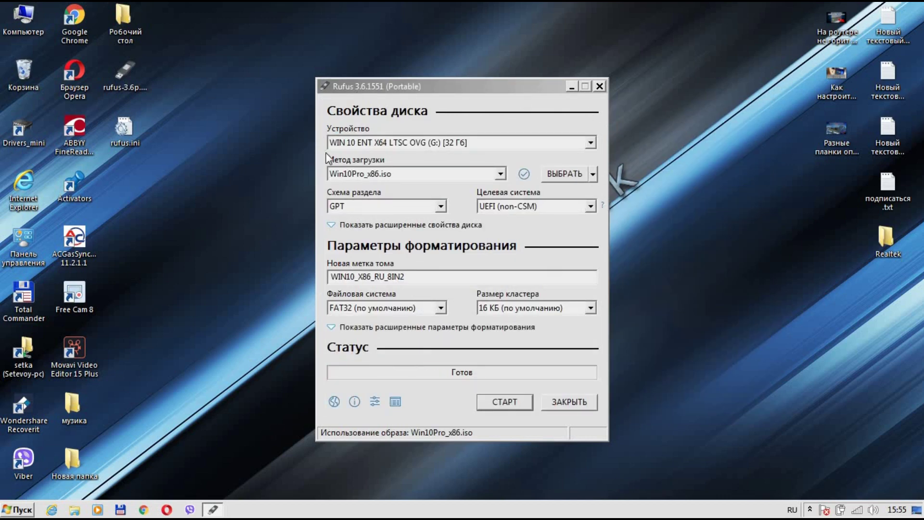
{"action": "left_click", "coordinate": [359, 180]}
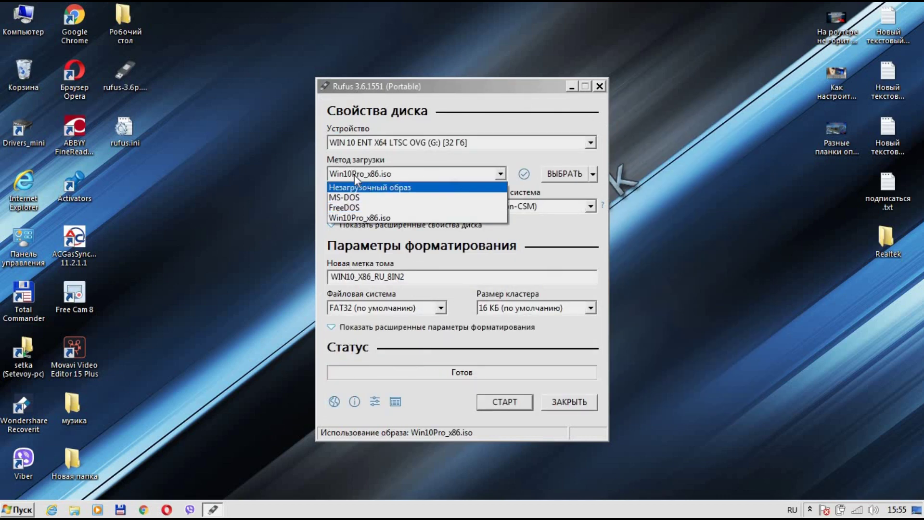
{"action": "left_click", "coordinate": [371, 177]}
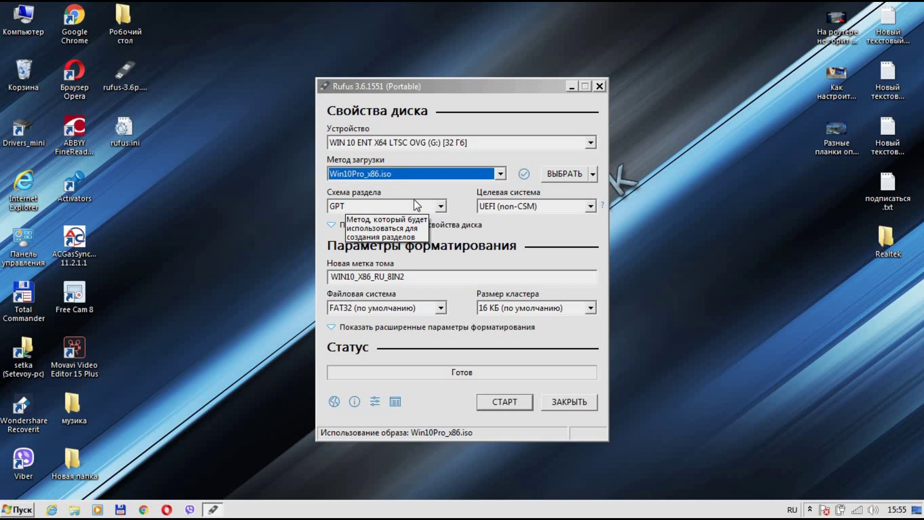
Step: Check the partition style of Disk 0 in its volume properties through Computer Management, and close the management windows
{"action": "right_click", "coordinate": [19, 23]}
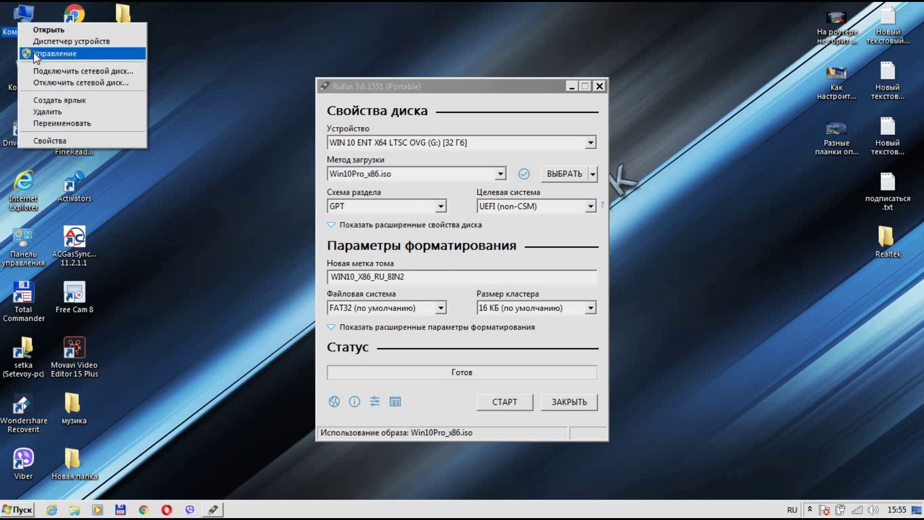
{"action": "left_click", "coordinate": [36, 54]}
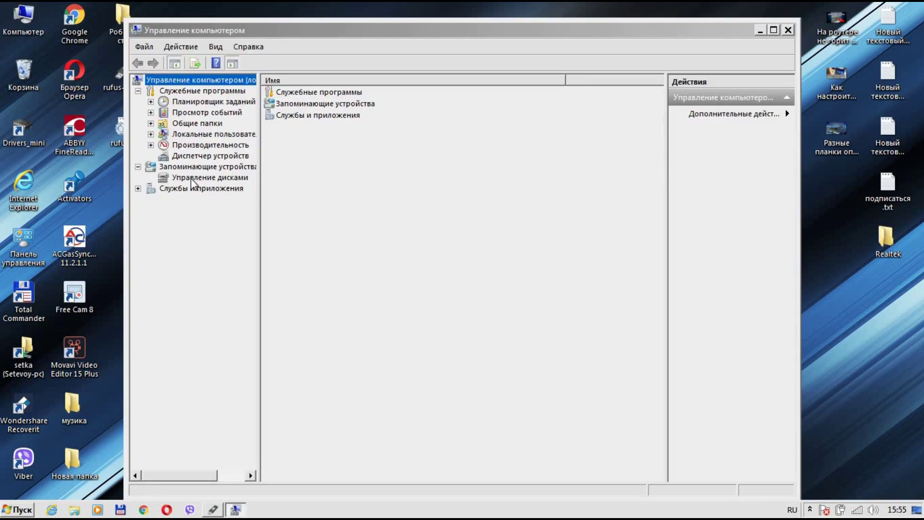
{"action": "left_click", "coordinate": [191, 179]}
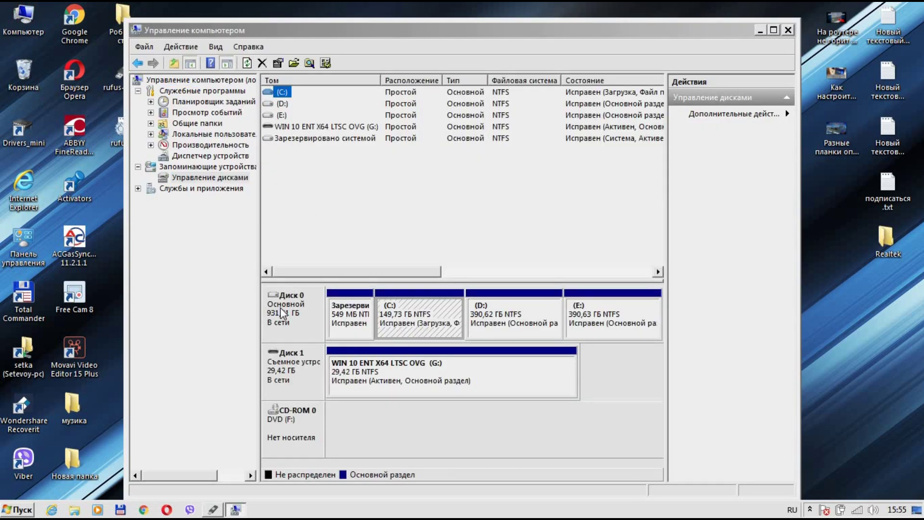
{"action": "right_click", "coordinate": [297, 313]}
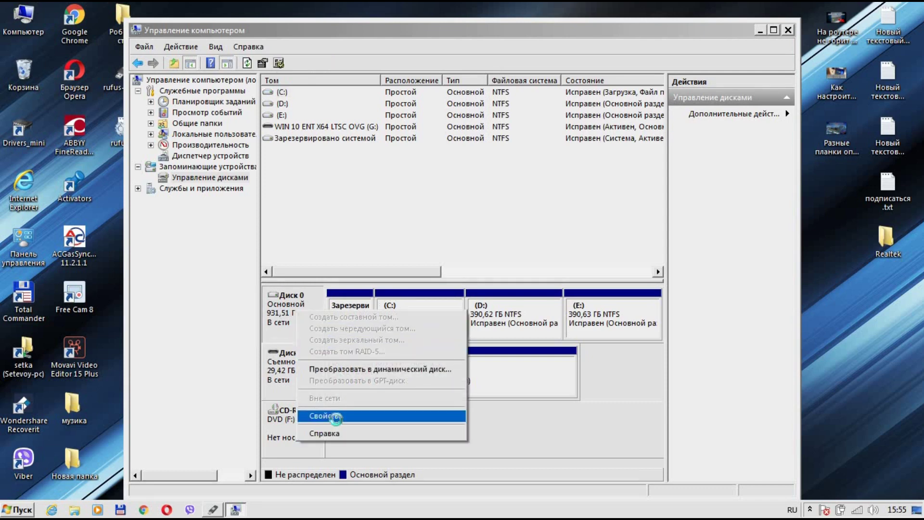
{"action": "left_click", "coordinate": [332, 416]}
{"action": "left_click", "coordinate": [418, 116]}
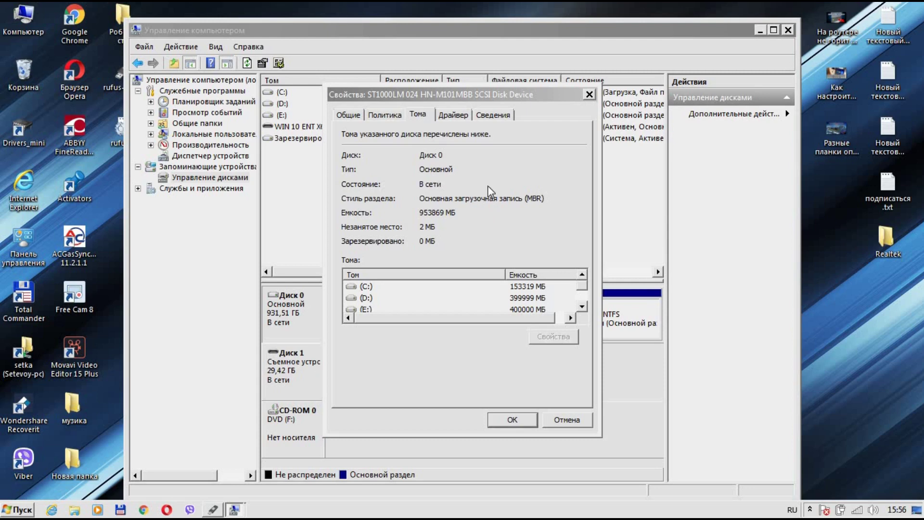
{"action": "left_click", "coordinate": [589, 94]}
{"action": "left_click", "coordinate": [788, 29]}
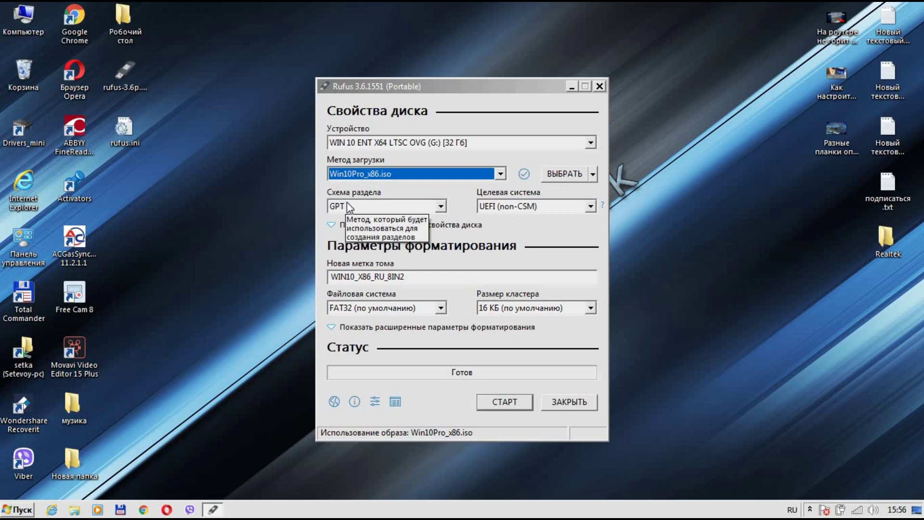
Step: Set the partition scheme to MBR, and expand and collapse the advanced drive properties to review them
{"action": "left_click", "coordinate": [386, 212]}
{"action": "left_click", "coordinate": [386, 219]}
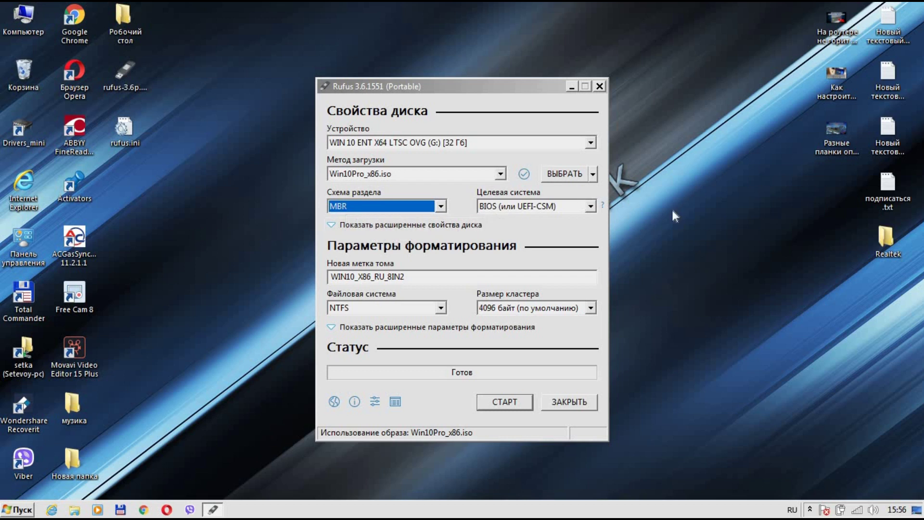
{"action": "left_click", "coordinate": [392, 225]}
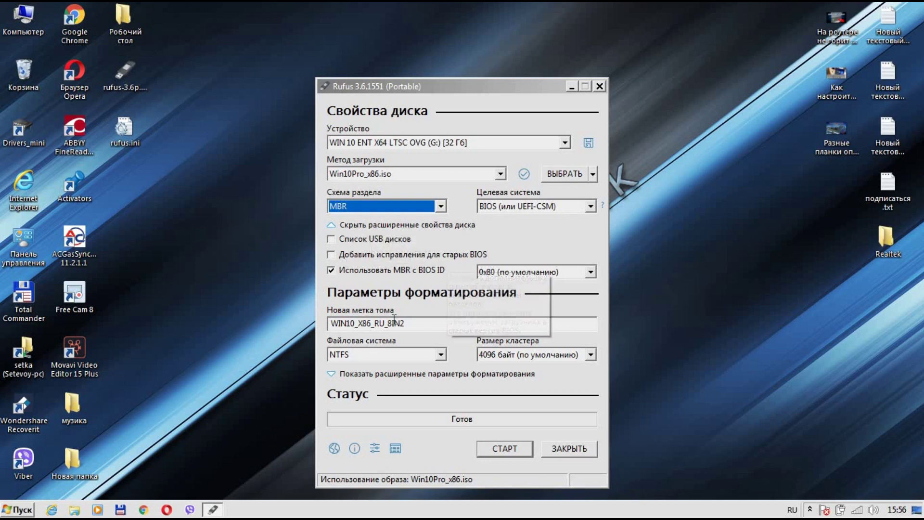
{"action": "left_click", "coordinate": [342, 222]}
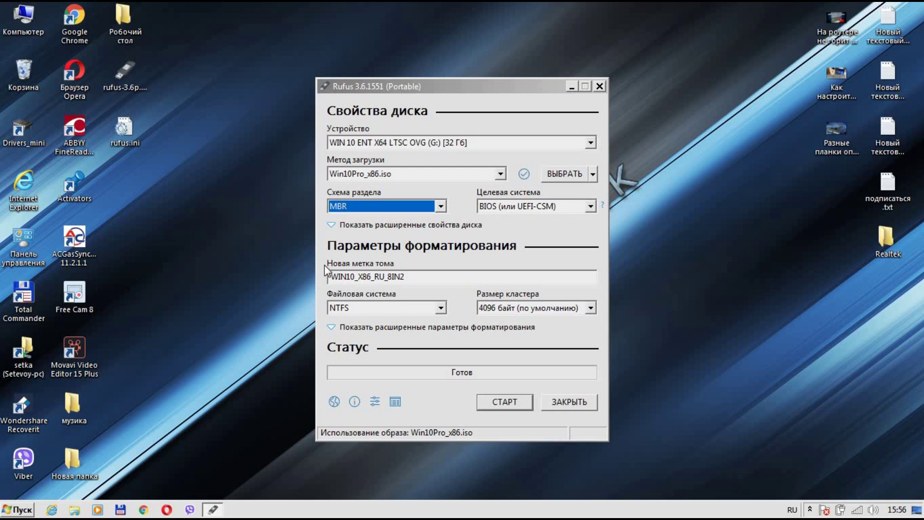
Step: Review the new volume label and the file systems available for the flash drive, keeping NTFS
{"action": "left_click", "coordinate": [417, 275]}
{"action": "key", "text": "shift+Home"}
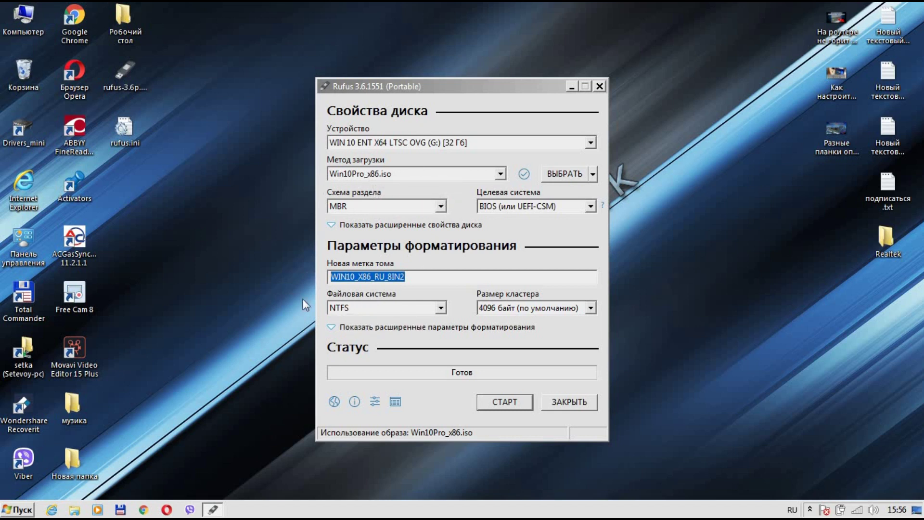
{"action": "left_click", "coordinate": [371, 307]}
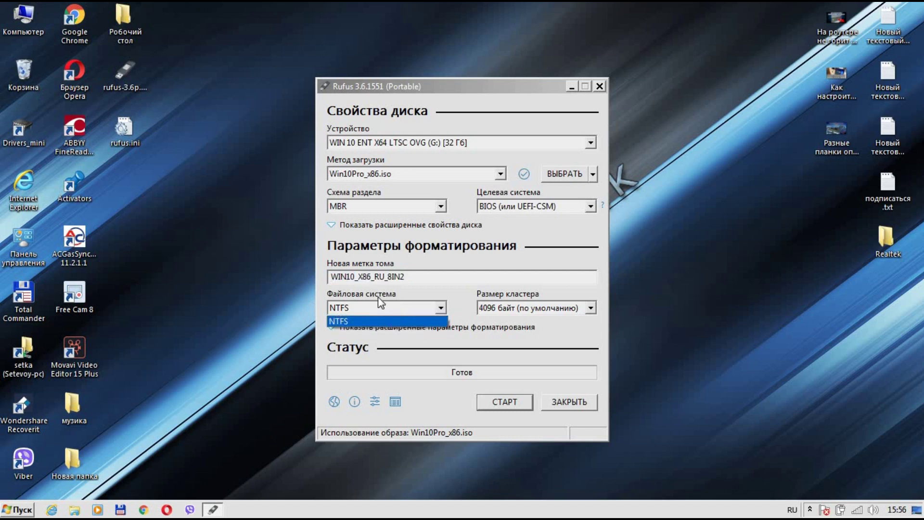
{"action": "left_click", "coordinate": [374, 303]}
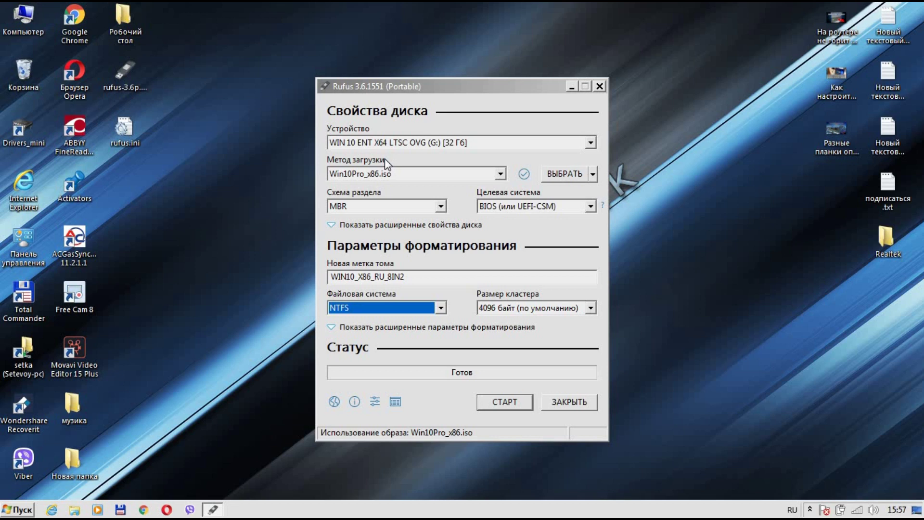
{"action": "left_click", "coordinate": [438, 311]}
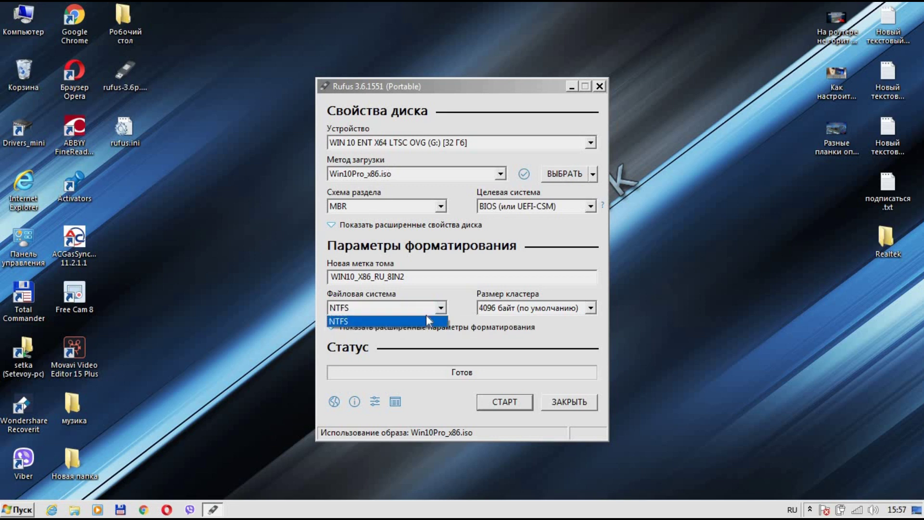
{"action": "left_click", "coordinate": [476, 295]}
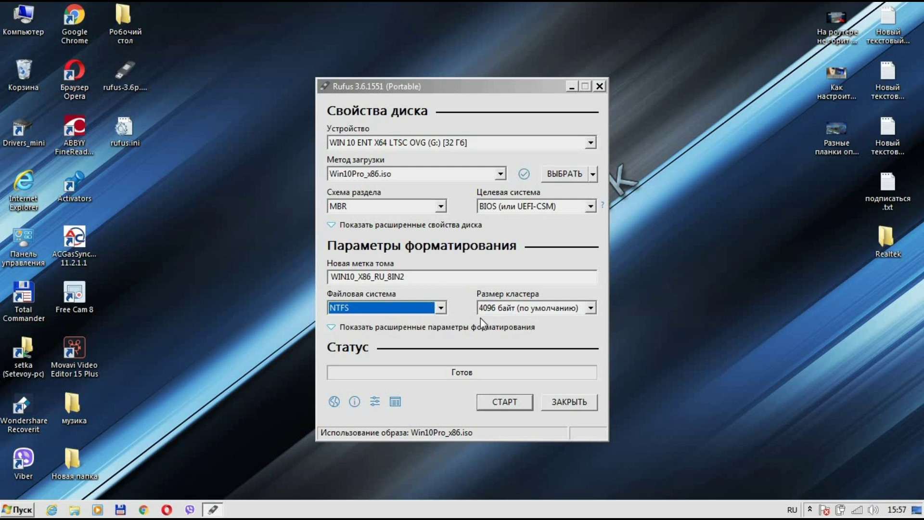
Step: Review the advanced format options, collapse them again, and close Rufus
{"action": "left_click", "coordinate": [333, 327]}
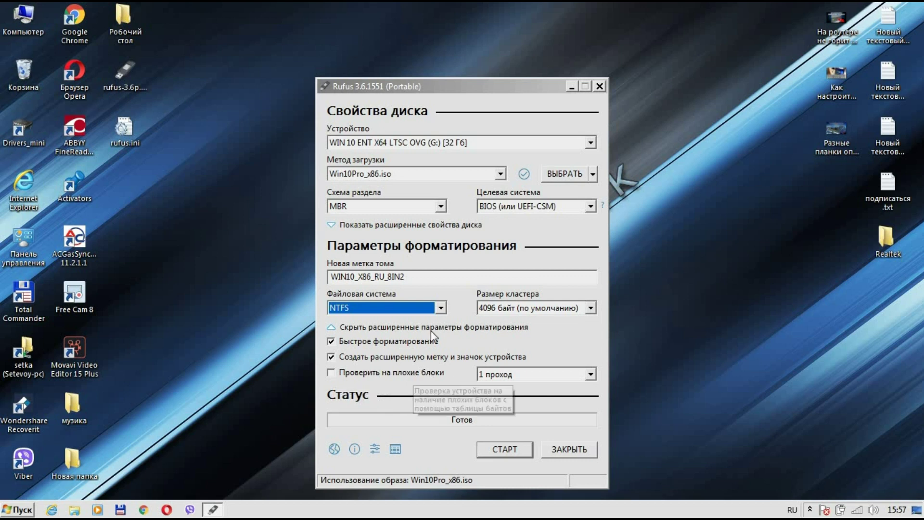
{"action": "left_click", "coordinate": [352, 328]}
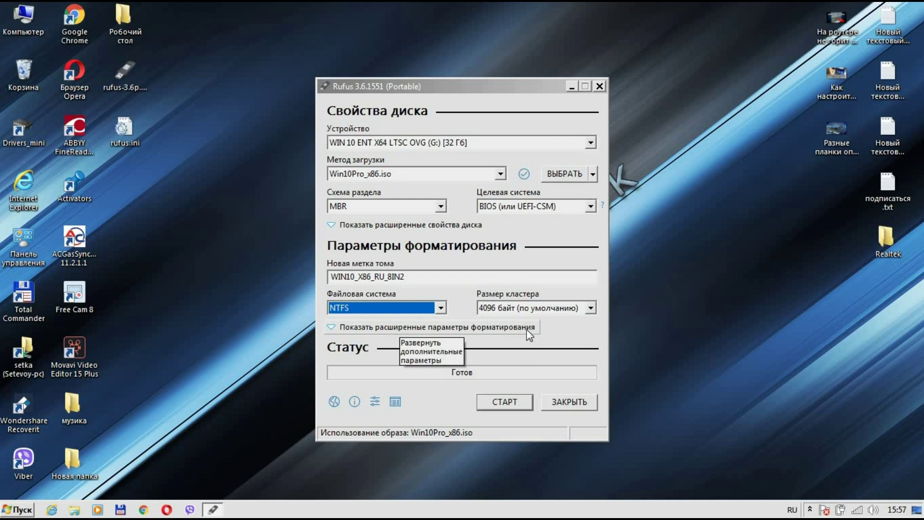
{"action": "left_click", "coordinate": [602, 90]}
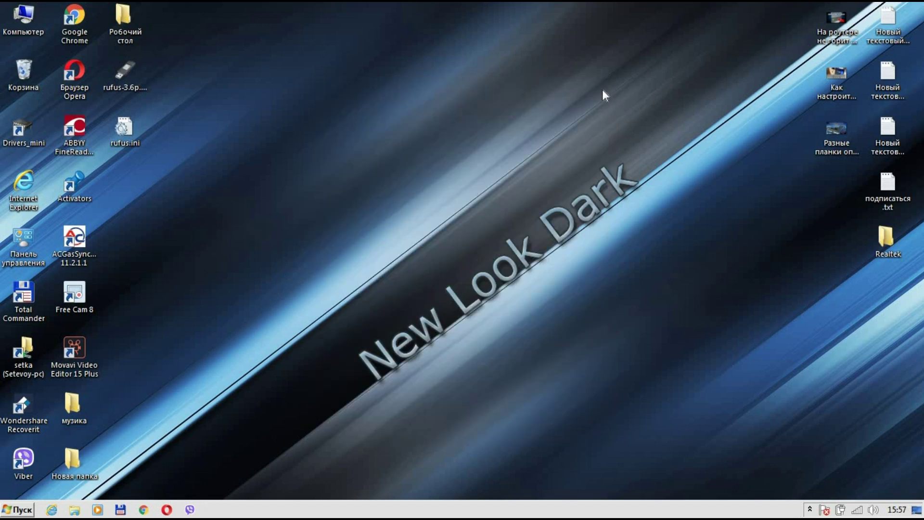